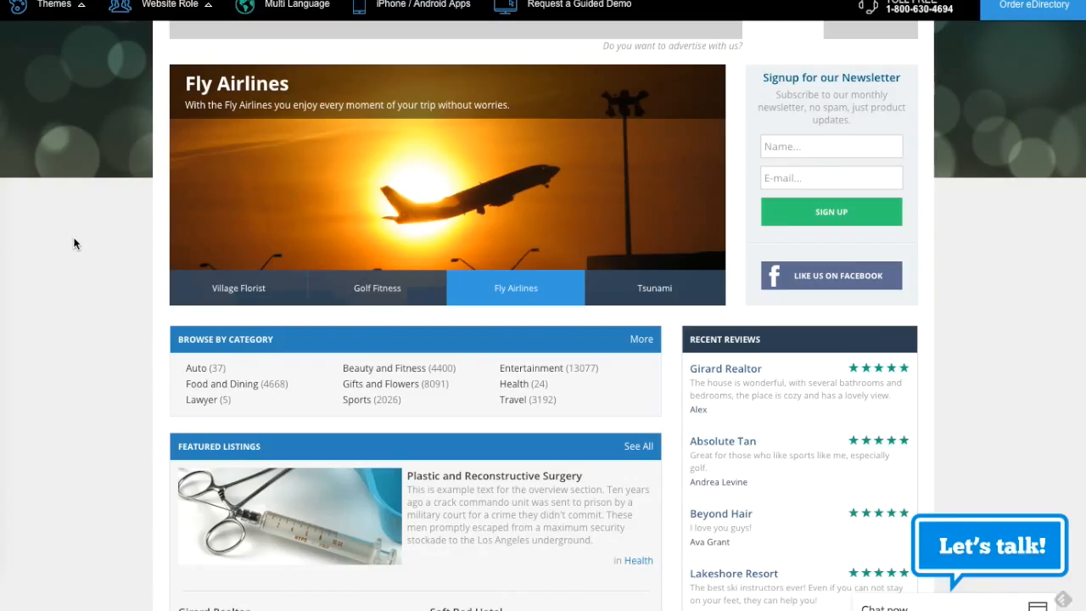
- View the Village Florist, Golf Fitness, Fly Airlines and Tsunami slides in the sample directory's home page slider
{"action": "left_click", "coordinate": [235, 286]}
{"action": "left_click", "coordinate": [379, 287]}
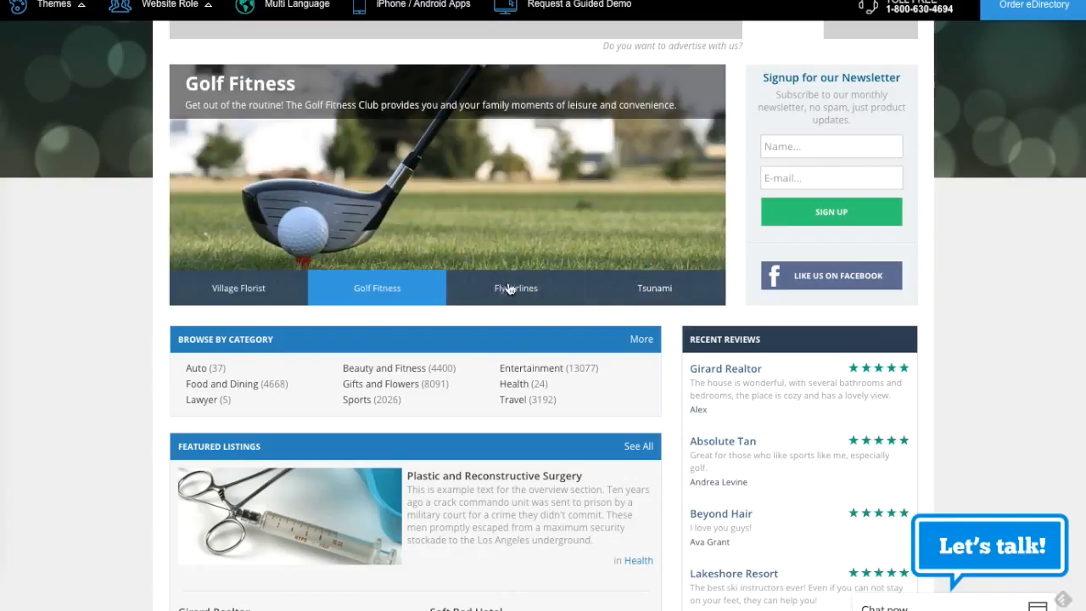
{"action": "left_click", "coordinate": [506, 289]}
{"action": "left_click", "coordinate": [626, 288]}
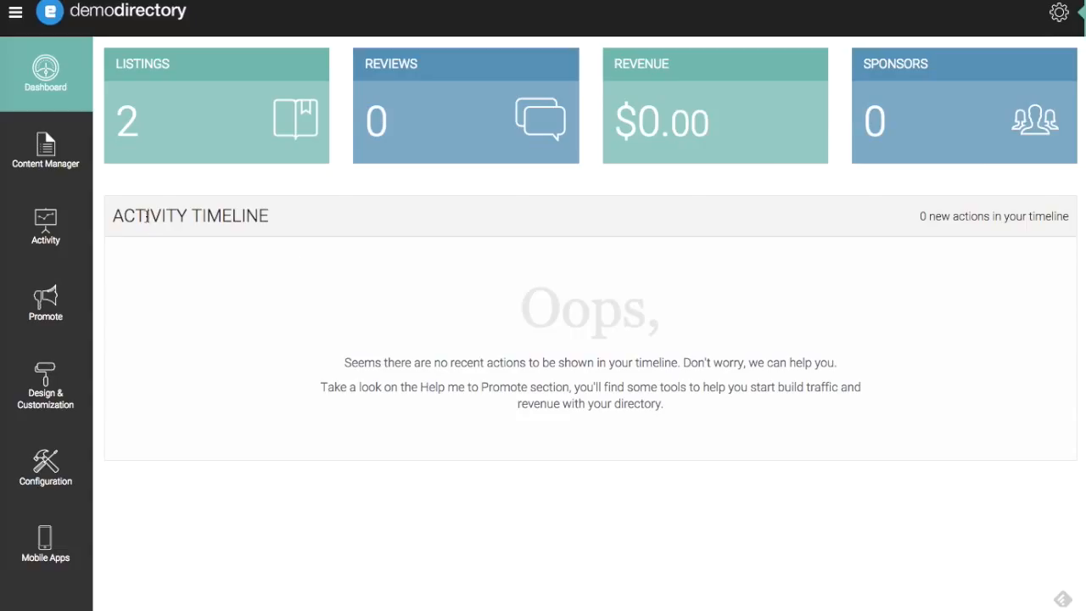
- Start a new home page slide in the Content Manager's Slider section
{"action": "left_click", "coordinate": [51, 151]}
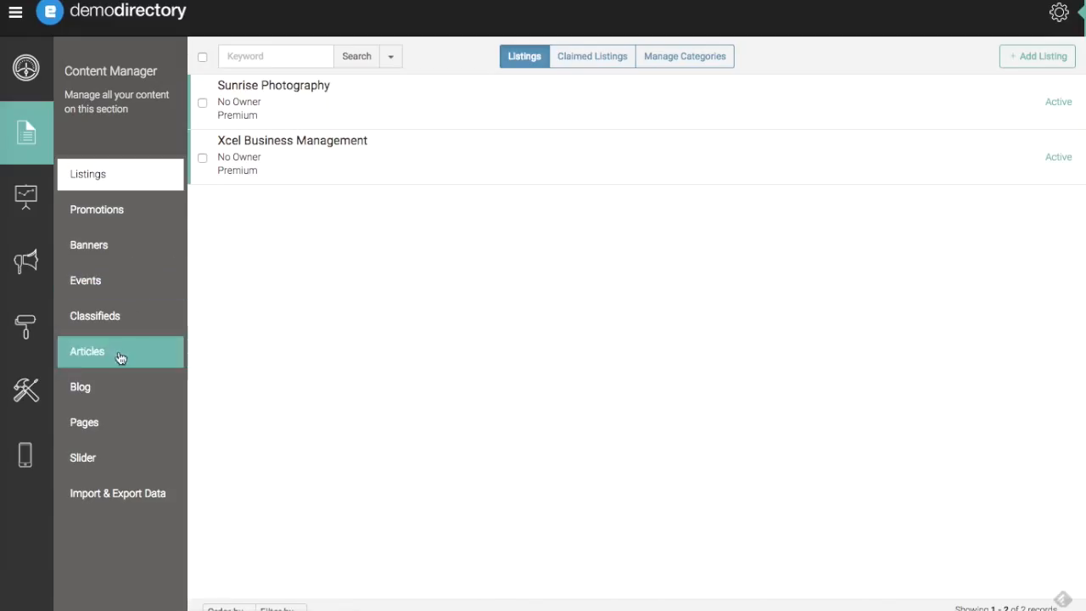
{"action": "left_click", "coordinate": [102, 459]}
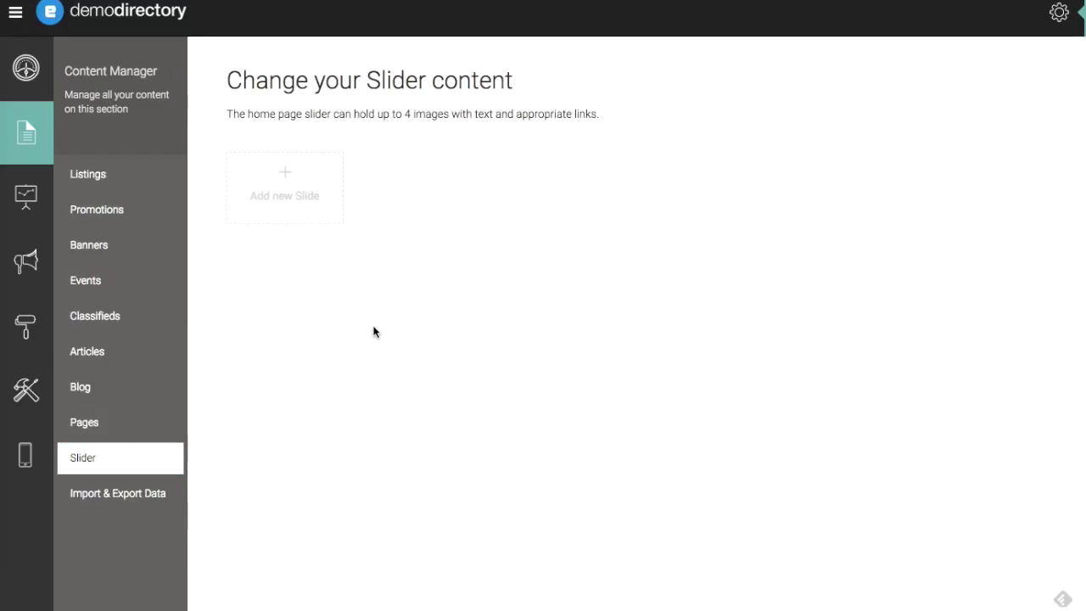
{"action": "left_click", "coordinate": [284, 183]}
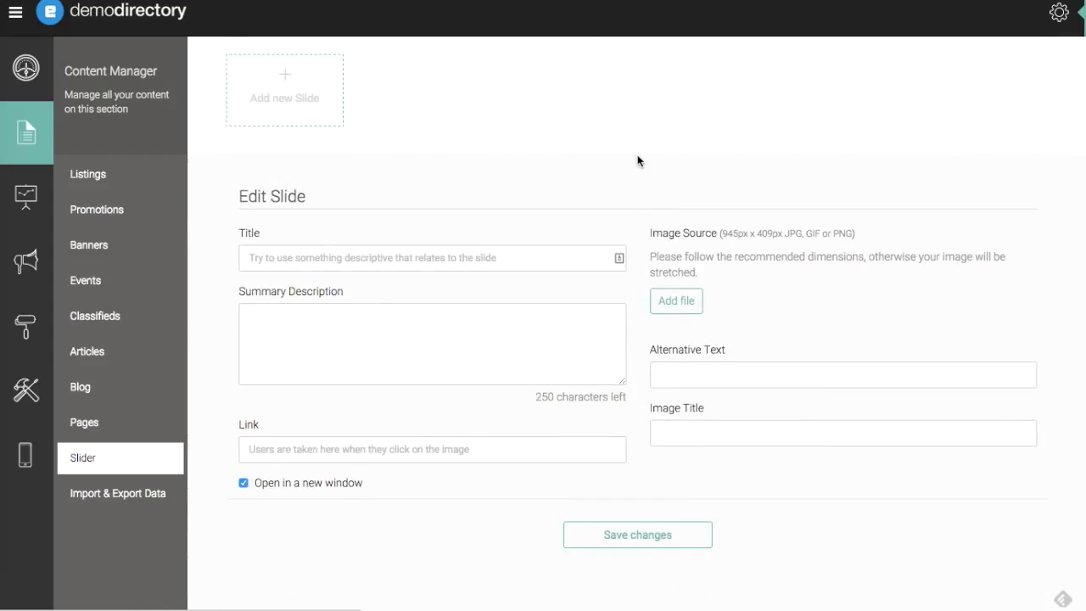
- Enter "Xcel Business Management" as the new slide's title
{"action": "left_click", "coordinate": [493, 252]}
{"action": "type", "text": "Xcel Business Management"}
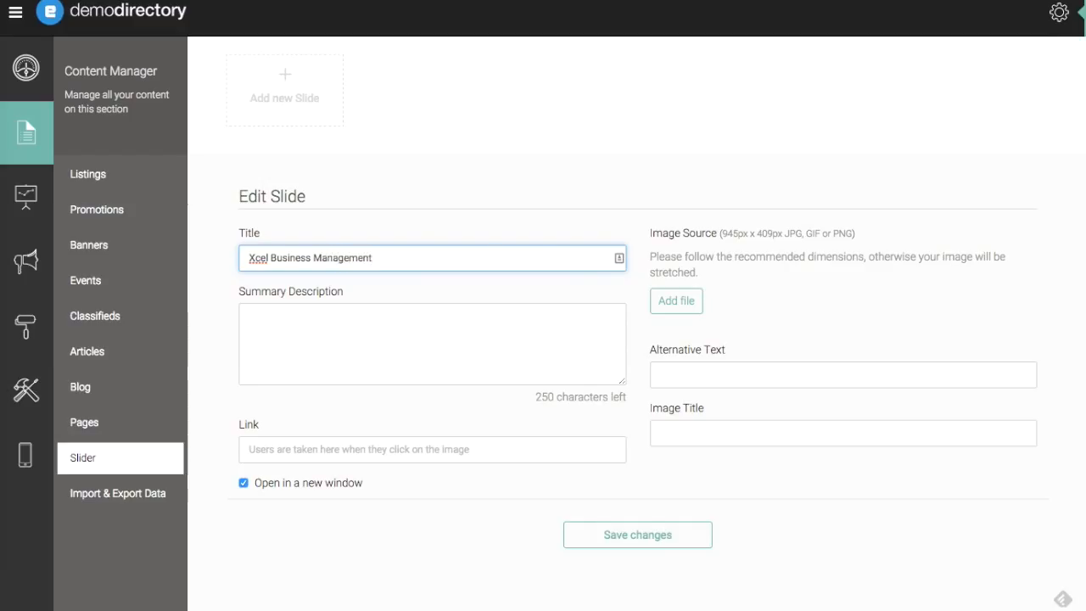
- Enter the slide's summary description as "Optimizing your business and your profits."
{"action": "left_click", "coordinate": [514, 314]}
{"action": "type", "text": "Optimizing your business and your profits."}
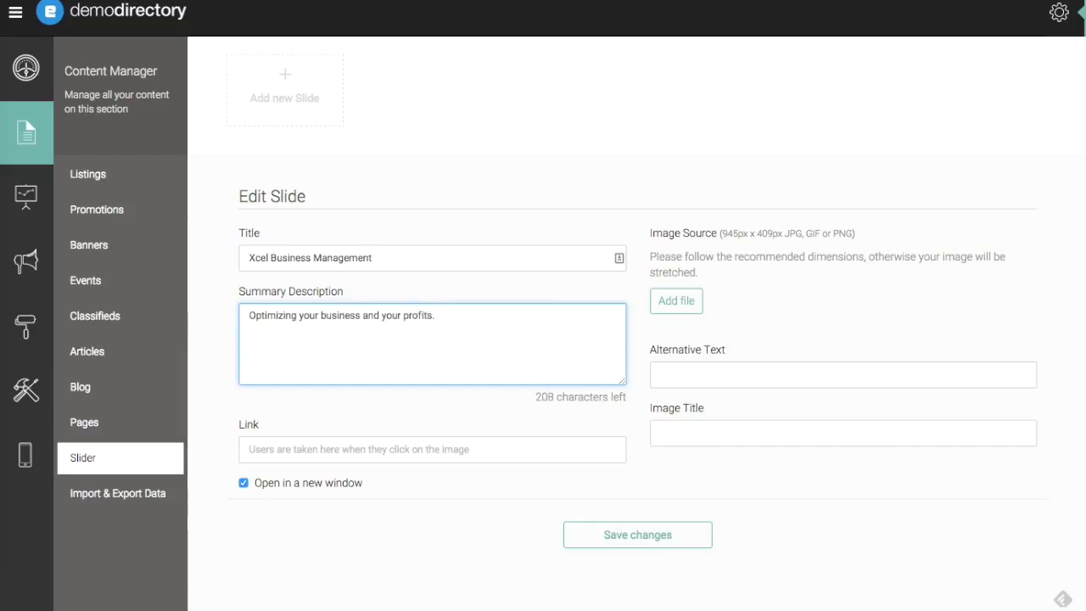
- Attach the PNG image file slider1 as the slide's image source
{"action": "left_click", "coordinate": [696, 300]}
{"action": "left_click", "coordinate": [677, 304]}
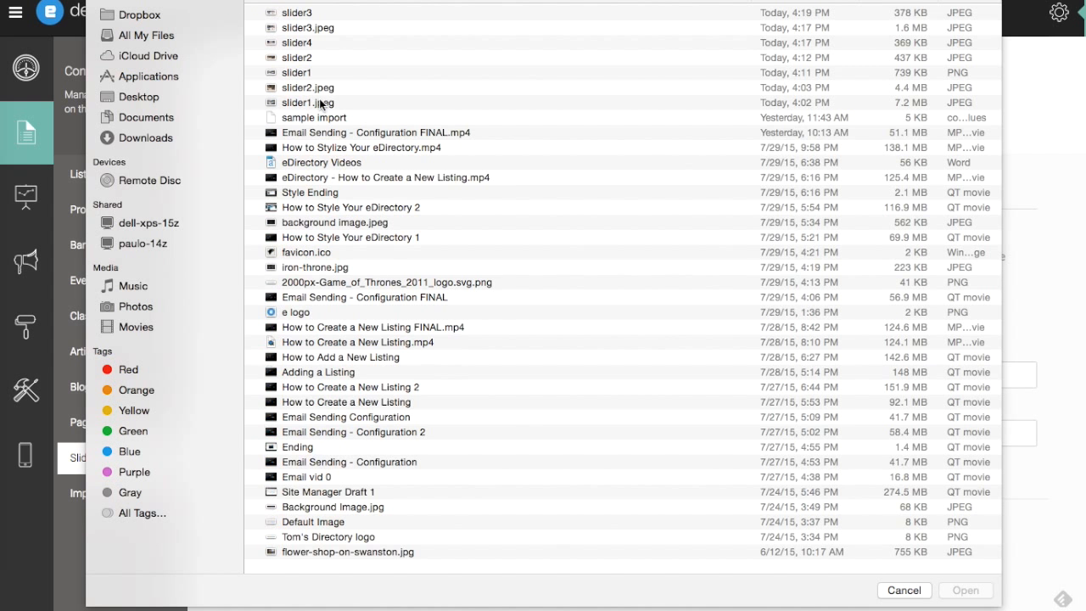
{"action": "double_click", "coordinate": [304, 73]}
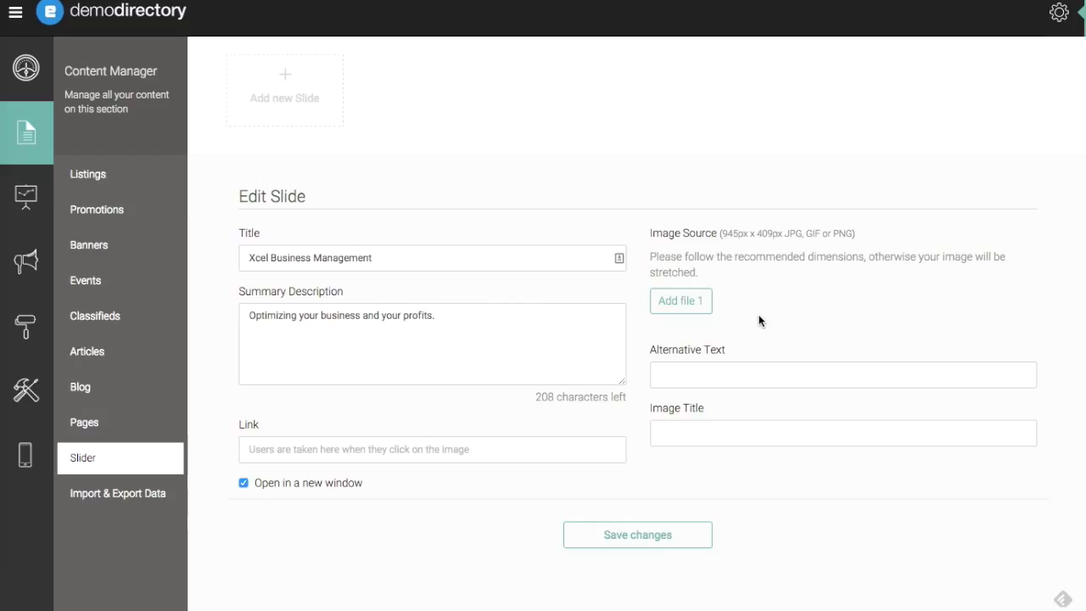
- Set the slide image's alternative text to "Xcel Business Management"
{"action": "left_click", "coordinate": [755, 366]}
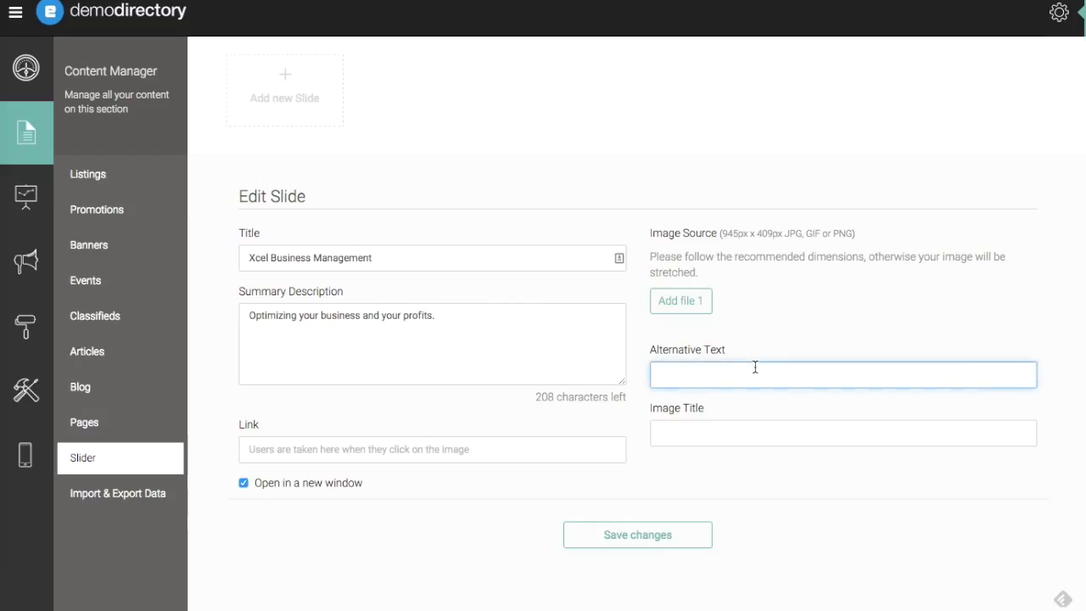
{"action": "type", "text": "Xcel Business Management"}
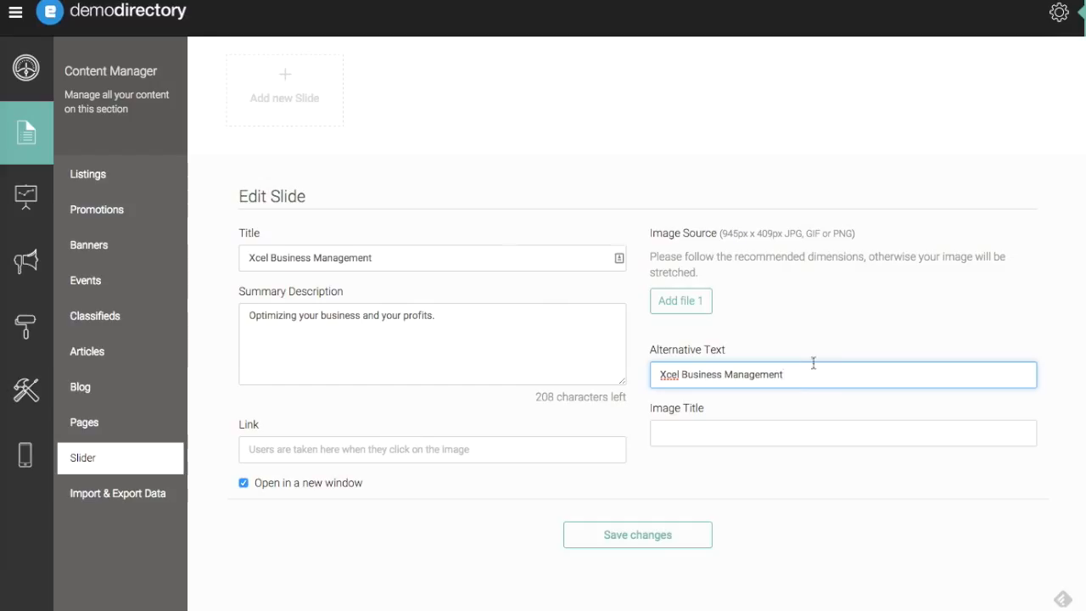
- Copy the alternative text "Xcel Business Management" into the image title
{"action": "left_click_drag", "start_coordinate": [789, 378], "coordinate": [645, 376]}
{"action": "key", "text": "ctrl+c"}
{"action": "left_click", "coordinate": [677, 439]}
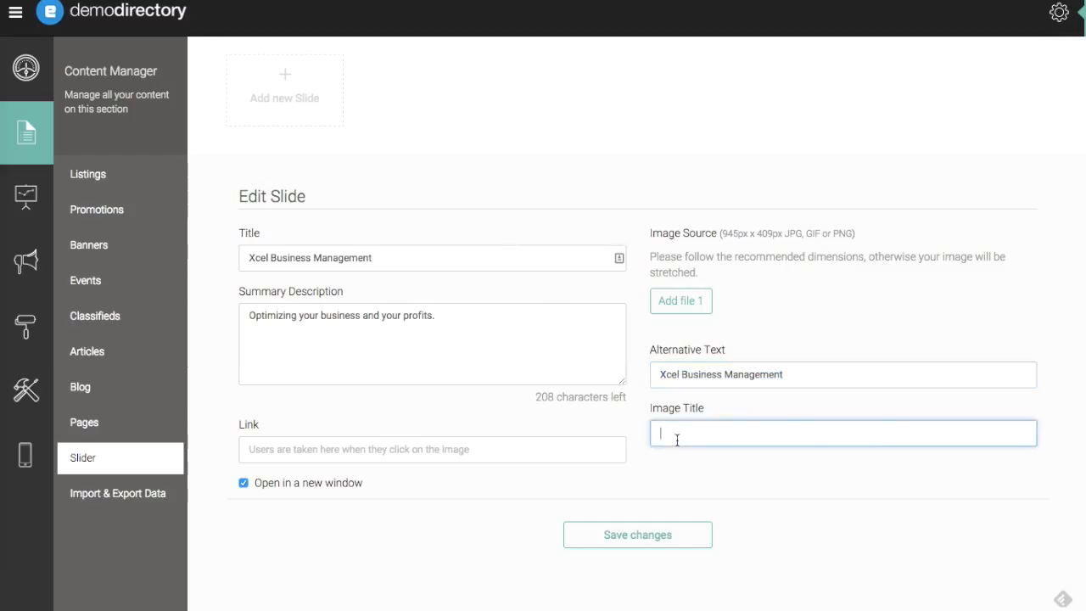
{"action": "key", "text": "ctrl+v"}
{"action": "left_click", "coordinate": [577, 447]}
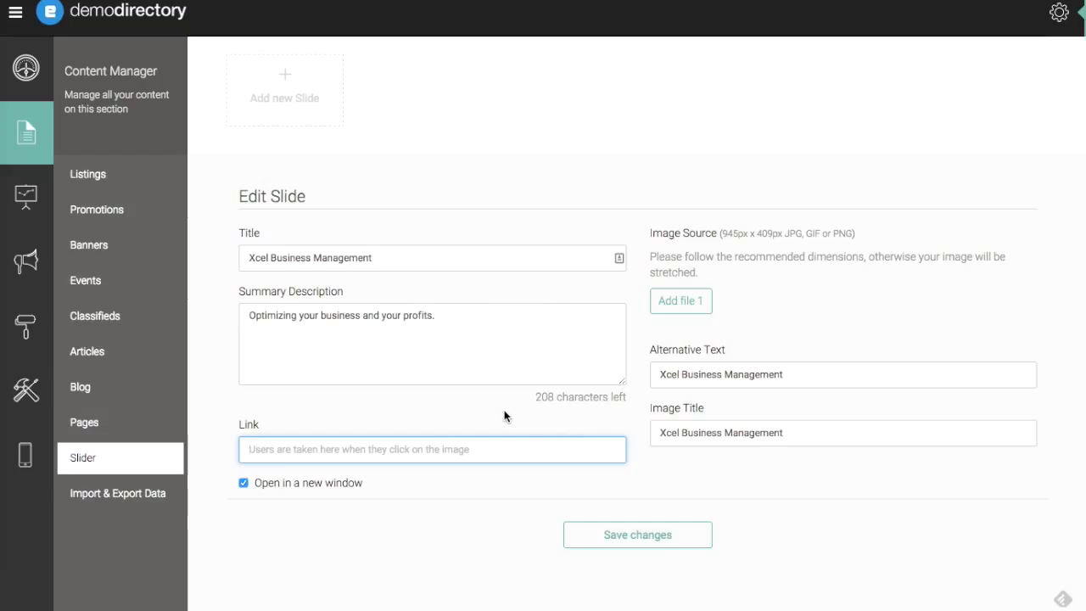
{"action": "type", "text": "www.xce"}
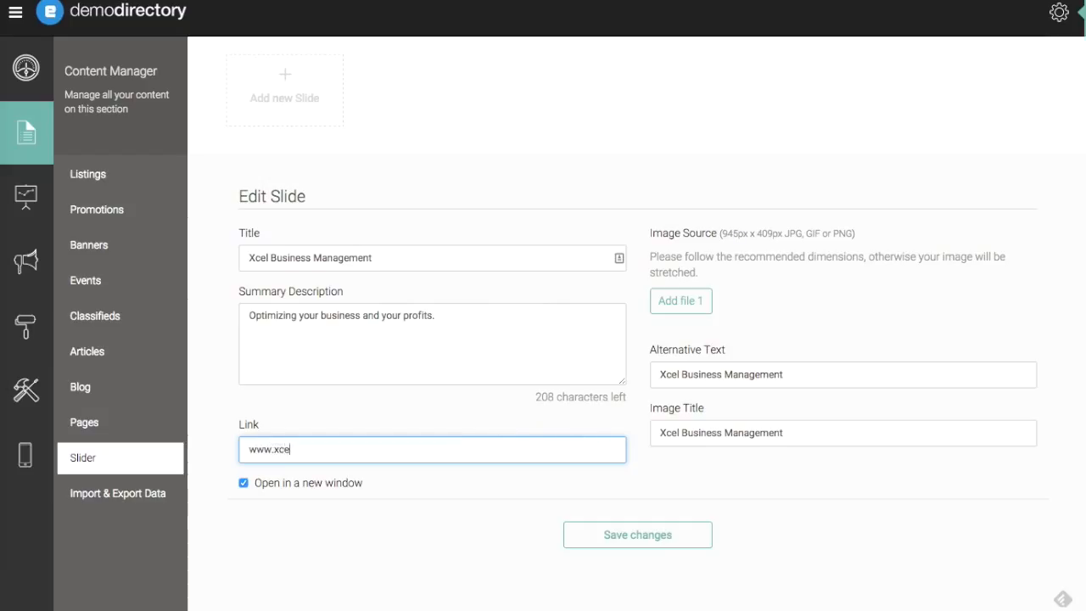
{"action": "type", "text": "l.com"}
{"action": "left_click", "coordinate": [320, 494]}
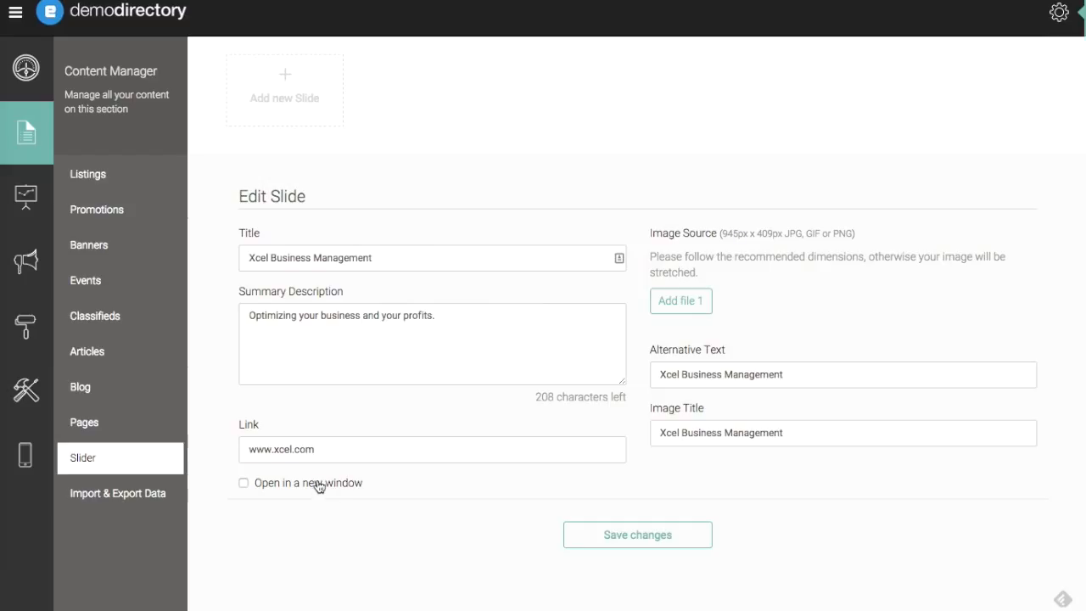
{"action": "left_click", "coordinate": [319, 487]}
{"action": "left_click", "coordinate": [656, 544]}
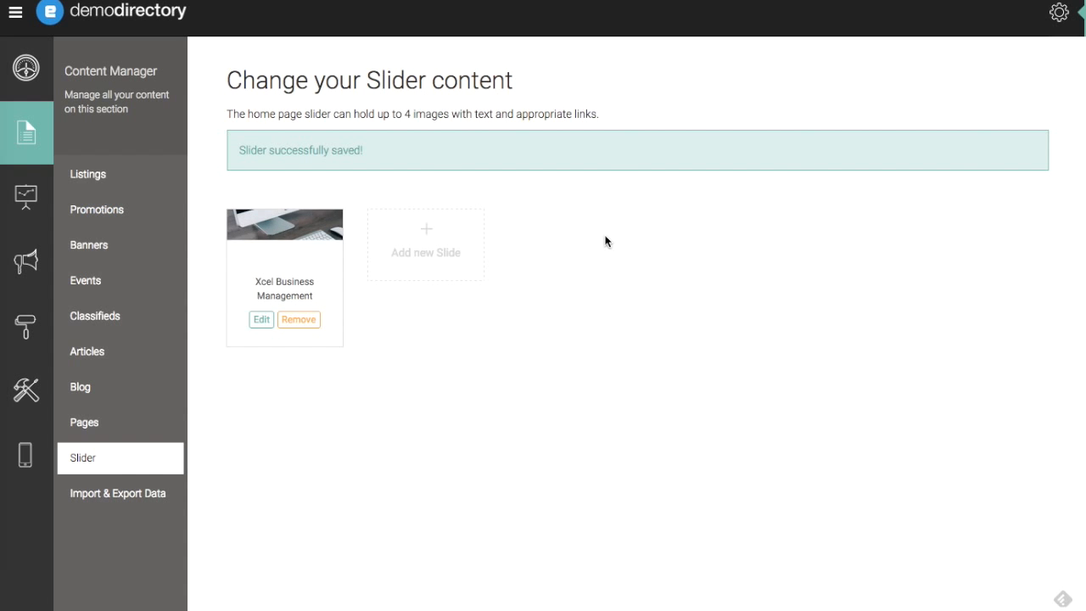
- Open the saved Xcel Business Management slide and review its details and image
{"action": "left_click", "coordinate": [262, 319]}
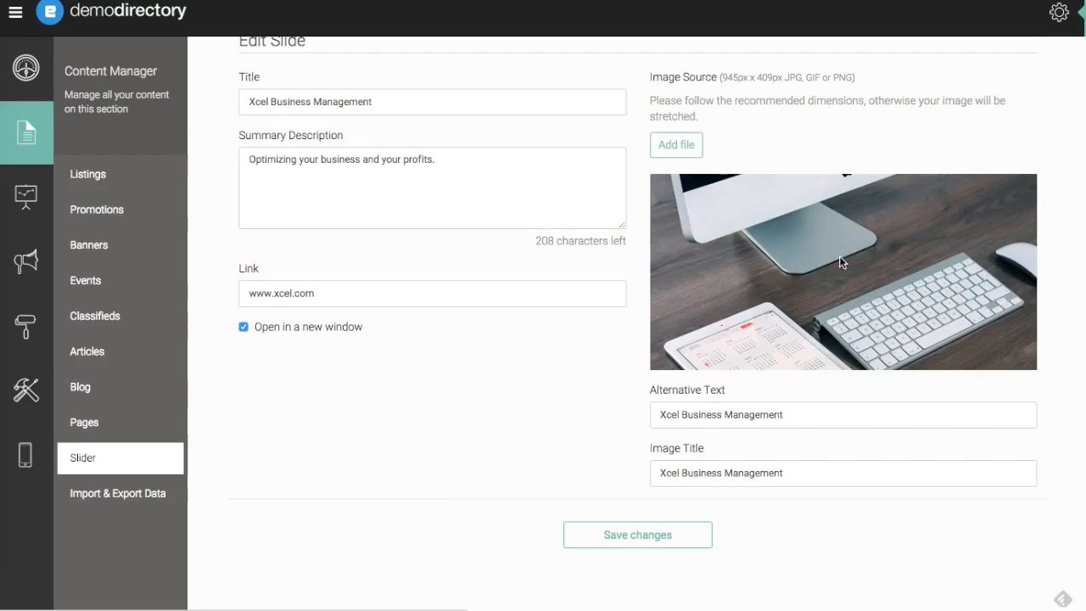
{"action": "scroll", "coordinate": [472, 445], "scroll_direction": "up", "scroll_amount": 5}
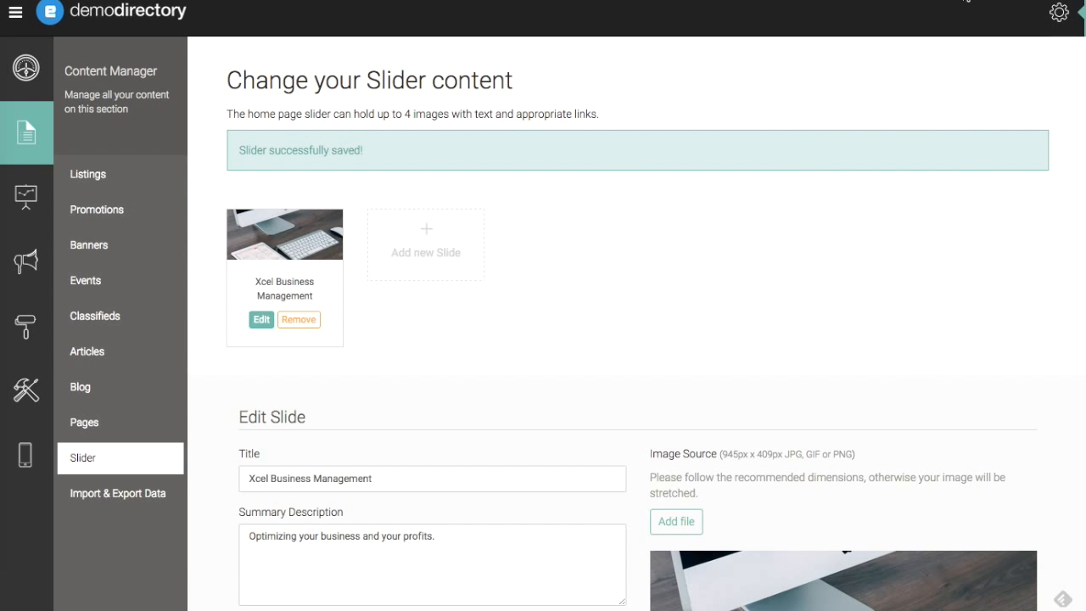
- Add a second slide titled "Sunrise Photography"
{"action": "left_click", "coordinate": [426, 242]}
{"action": "left_click", "coordinate": [518, 257]}
{"action": "type", "text": "Sunr"}
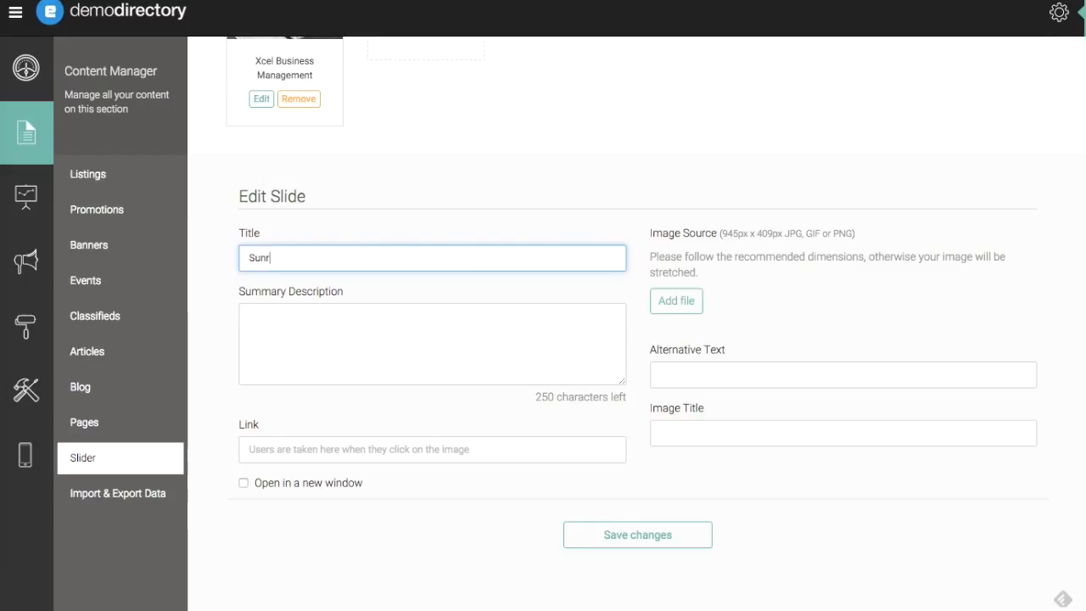
{"action": "type", "text": "ise Photography"}
- Enter the second slide's summary description as "Photography services for any occasion."
{"action": "key", "text": "Tab"}
{"action": "type", "text": "Photog"}
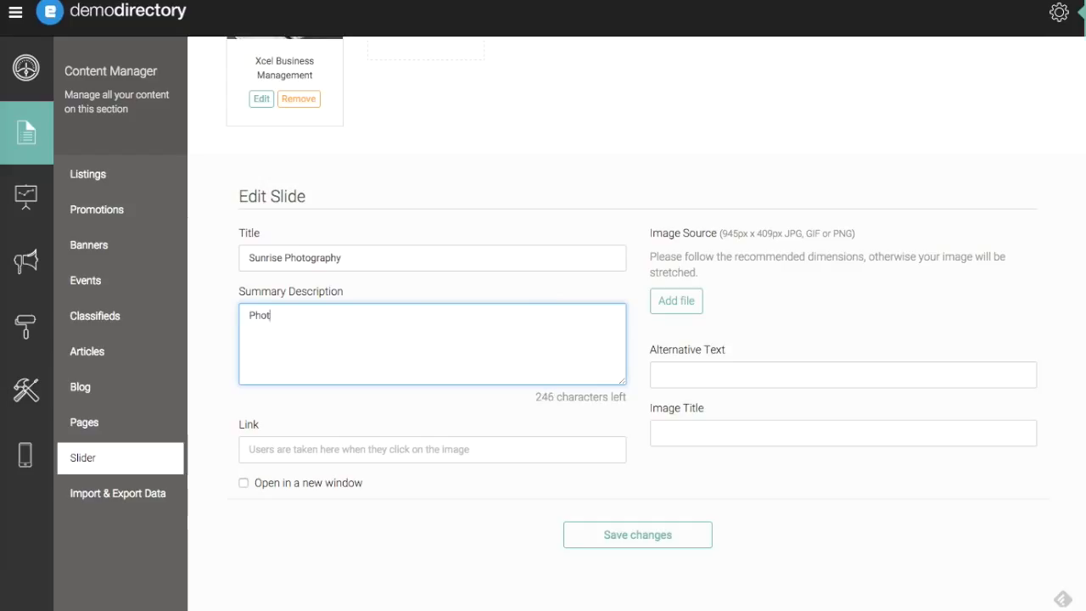
{"action": "type", "text": "raphy services for any occasion."}
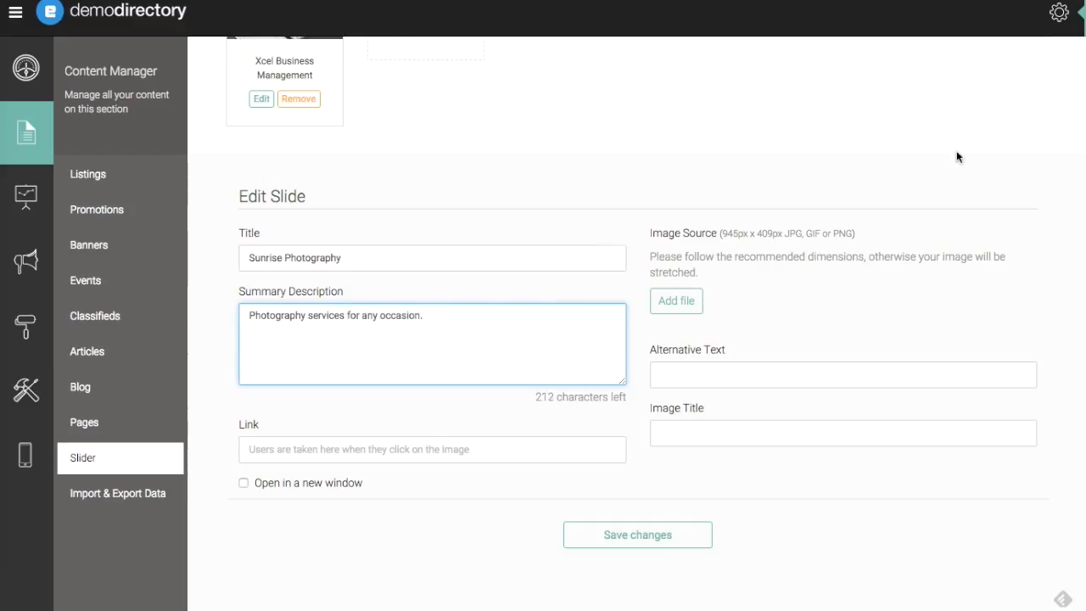
- Attach the slider2 image to the second slide and set its alternative text to "Sunrise Photography"
{"action": "left_click", "coordinate": [678, 303]}
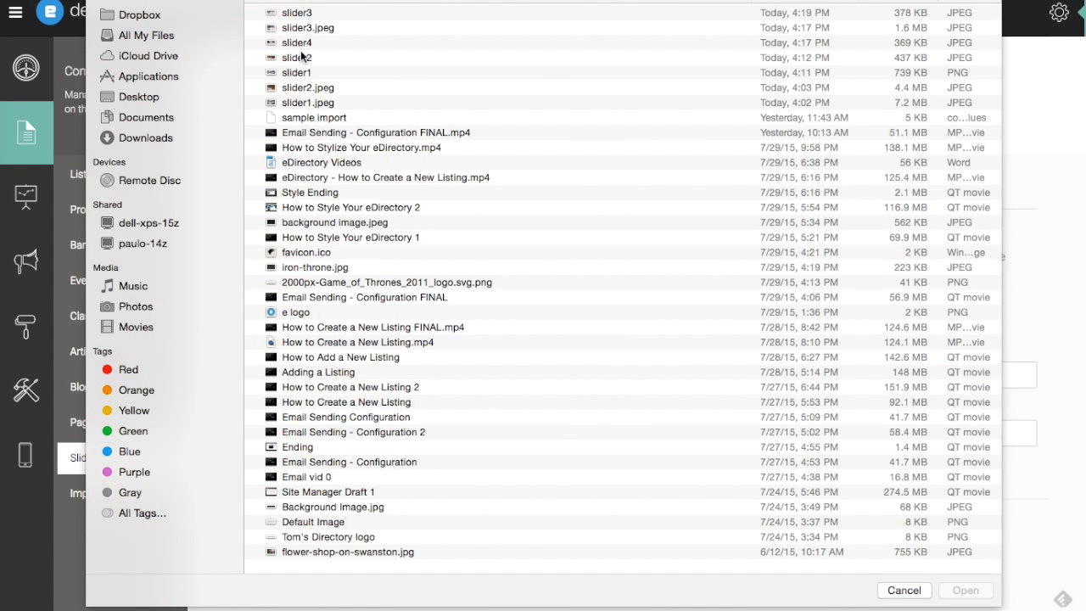
{"action": "double_click", "coordinate": [295, 60]}
{"action": "left_click", "coordinate": [720, 372]}
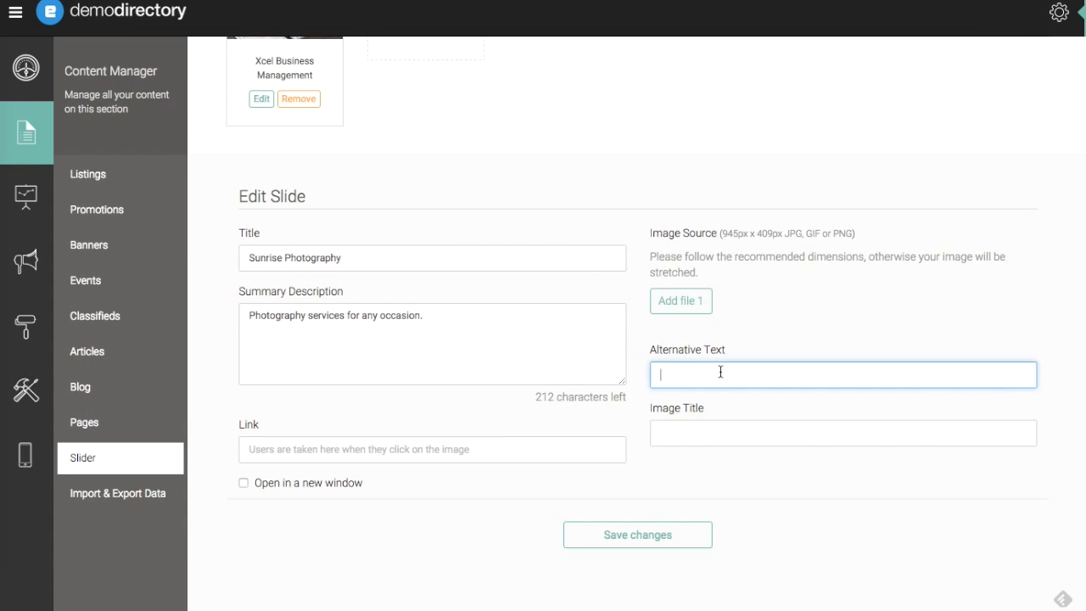
{"action": "type", "text": "Sunrise Photography"}
- Copy the alternative text "Sunrise Photography" into the second slide's image title
{"action": "key", "text": "ctrl+a"}
{"action": "left_click", "coordinate": [724, 433]}
{"action": "key", "text": "ctrl+v"}
- Link the second slide to the Sunrise Photography listing page using the URL from the directory site, and save the slide
{"action": "left_click", "coordinate": [571, 449]}
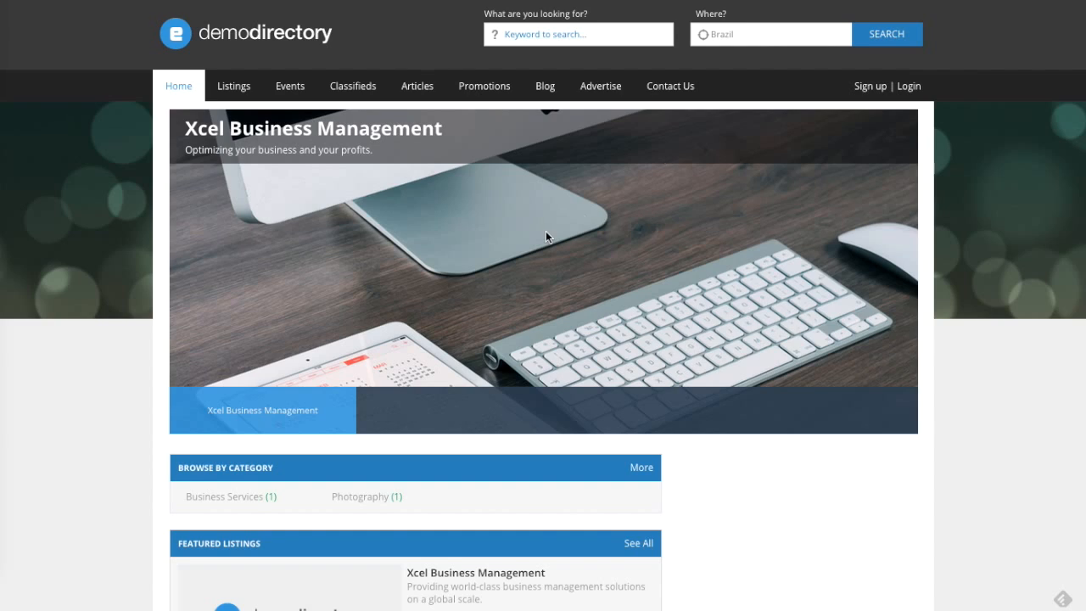
{"action": "scroll", "coordinate": [546, 237], "scroll_direction": "down", "scroll_amount": 5}
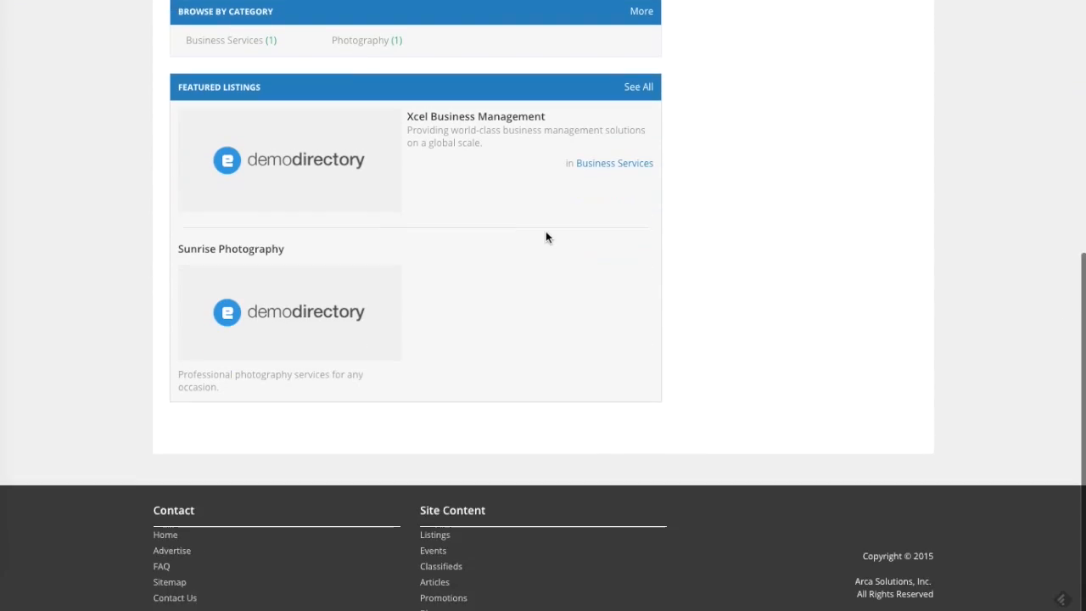
{"action": "left_click", "coordinate": [373, 266]}
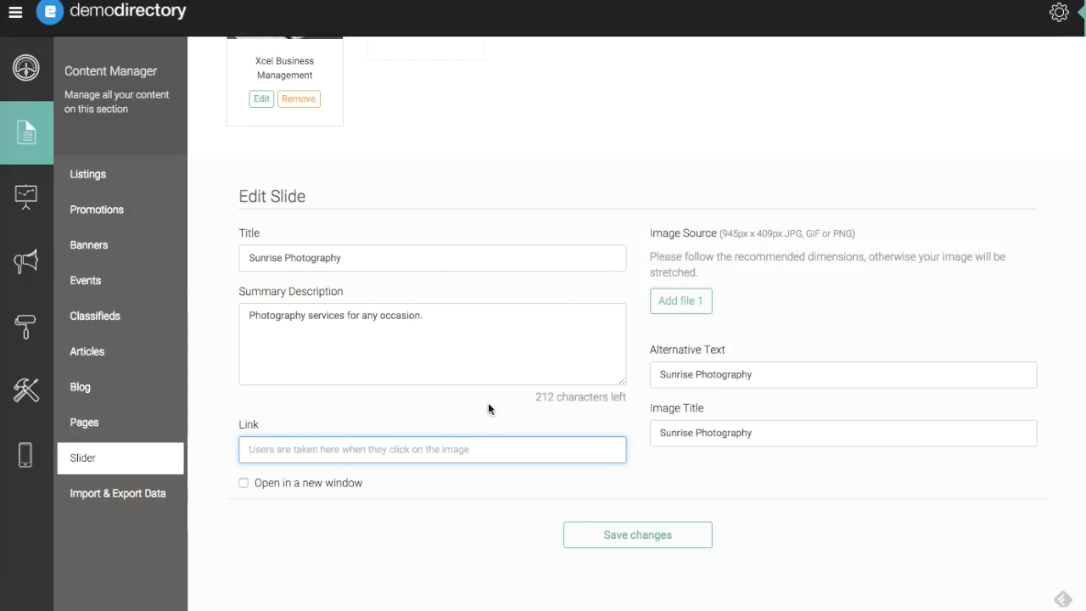
{"action": "key", "text": "ctrl+v"}
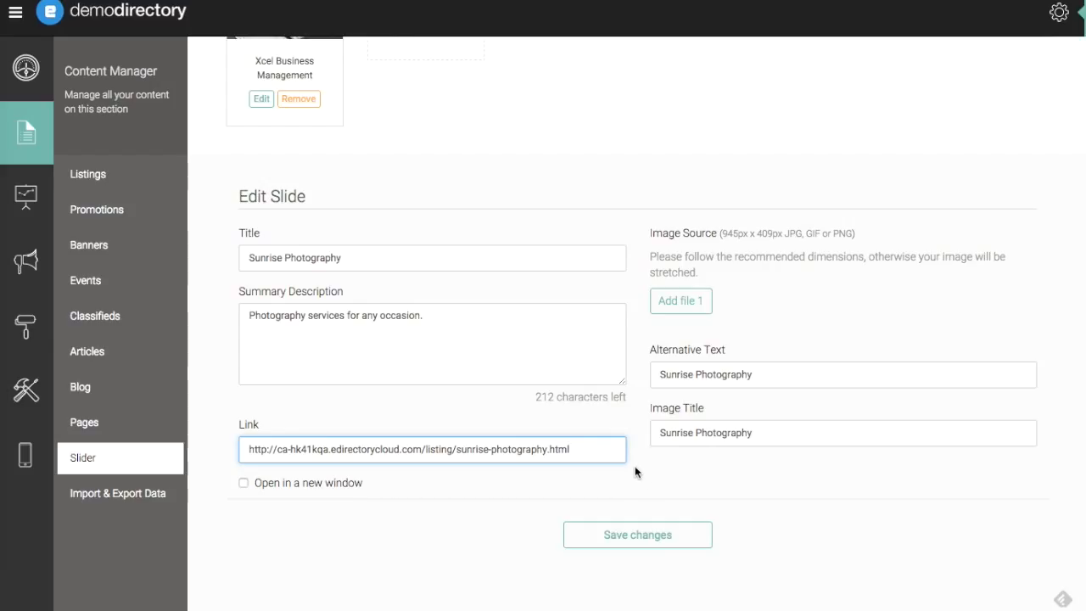
{"action": "left_click", "coordinate": [634, 533]}
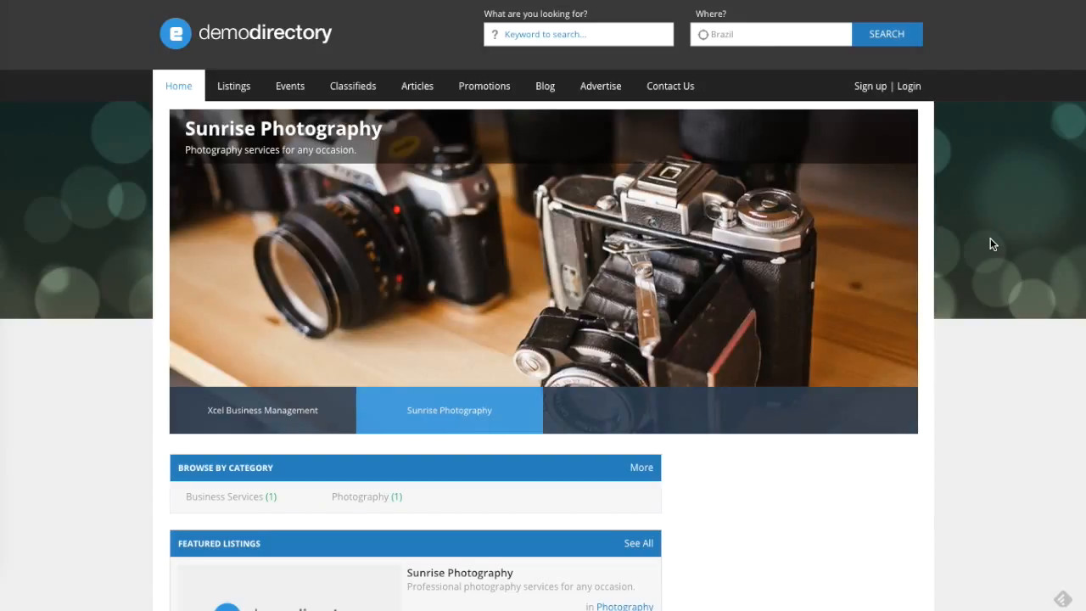
- Test the Sunrise Photography slide's link on the directory home page and review both slides in the slider
{"action": "left_click", "coordinate": [299, 136]}
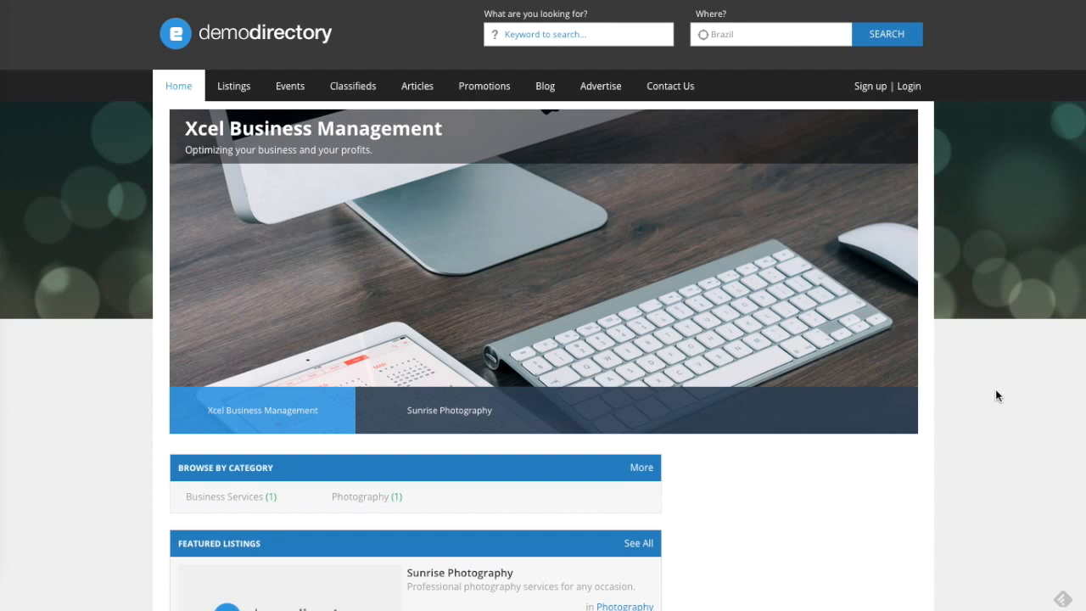
{"action": "scroll", "coordinate": [996, 391], "scroll_direction": "down", "scroll_amount": 3}
{"action": "scroll", "coordinate": [997, 395], "scroll_direction": "up", "scroll_amount": 3}
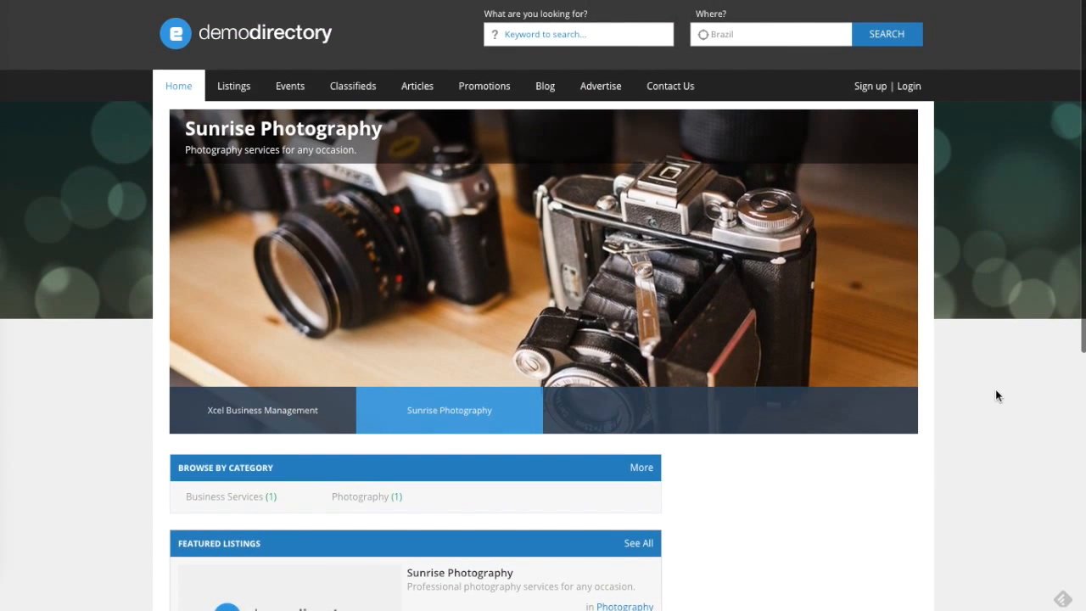